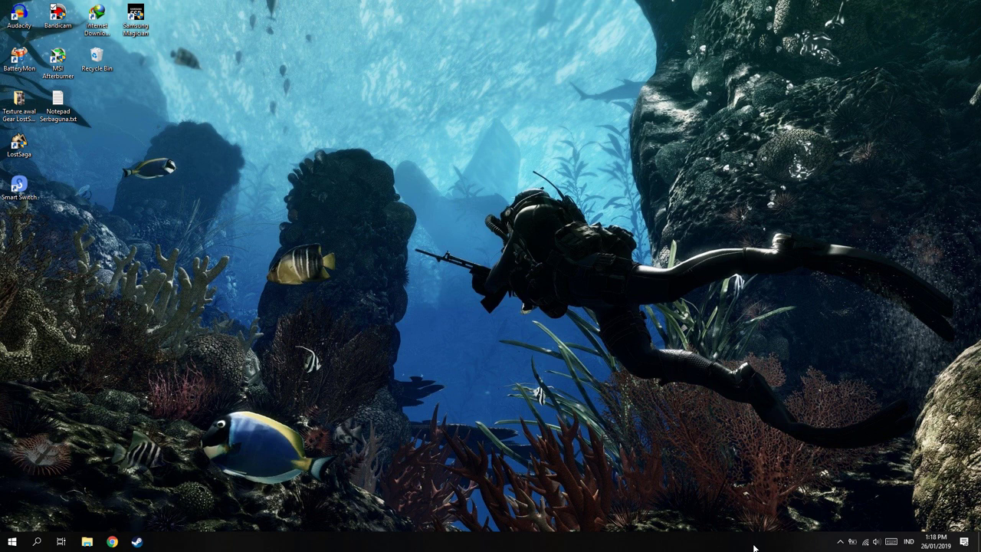
- Launch VEGAS Pro 14 from Steam's software library and close Steam
{"action": "left_click", "coordinate": [136, 542]}
{"action": "mouse_move", "coordinate": [109, 28]}
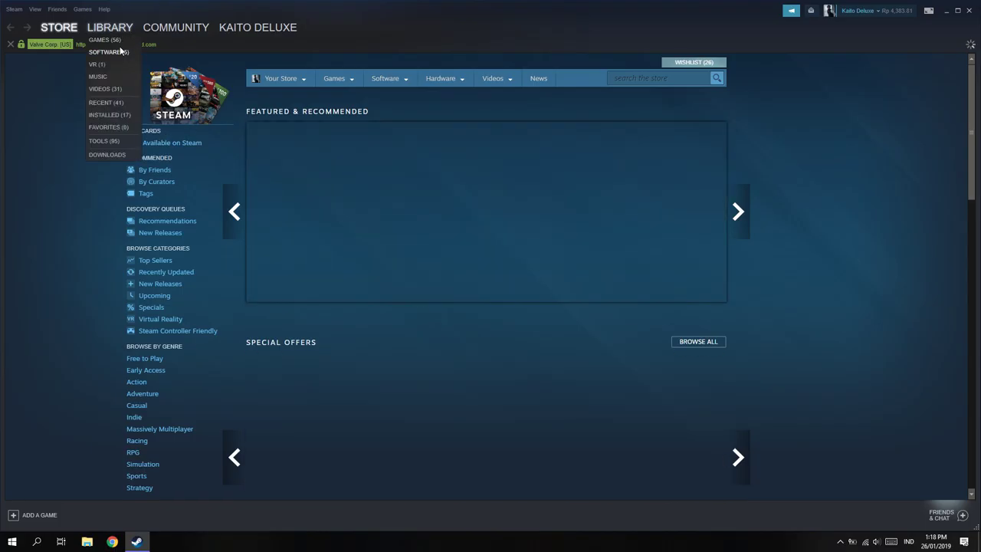
{"action": "left_click", "coordinate": [127, 51]}
{"action": "left_click", "coordinate": [181, 107]}
{"action": "left_click", "coordinate": [971, 10]}
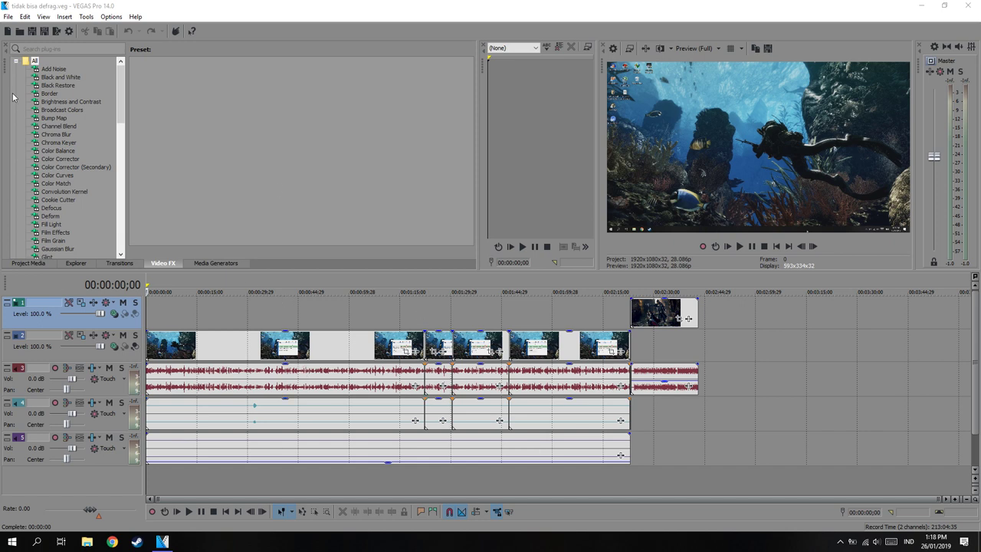
- Start a new project and open both MP3 songs from D:\YouTube onto one audio track
{"action": "left_click", "coordinate": [8, 31]}
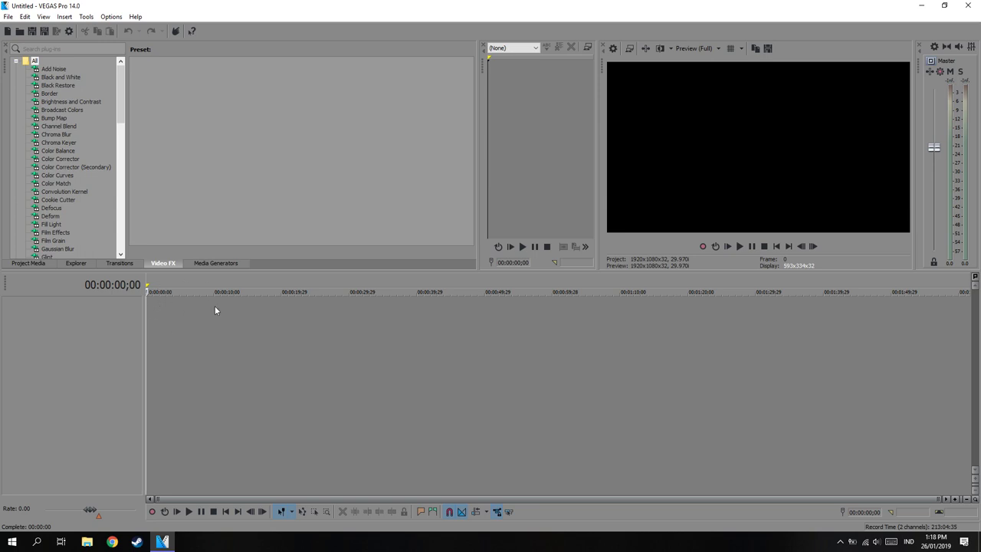
{"action": "left_click", "coordinate": [9, 14]}
{"action": "left_click", "coordinate": [31, 38]}
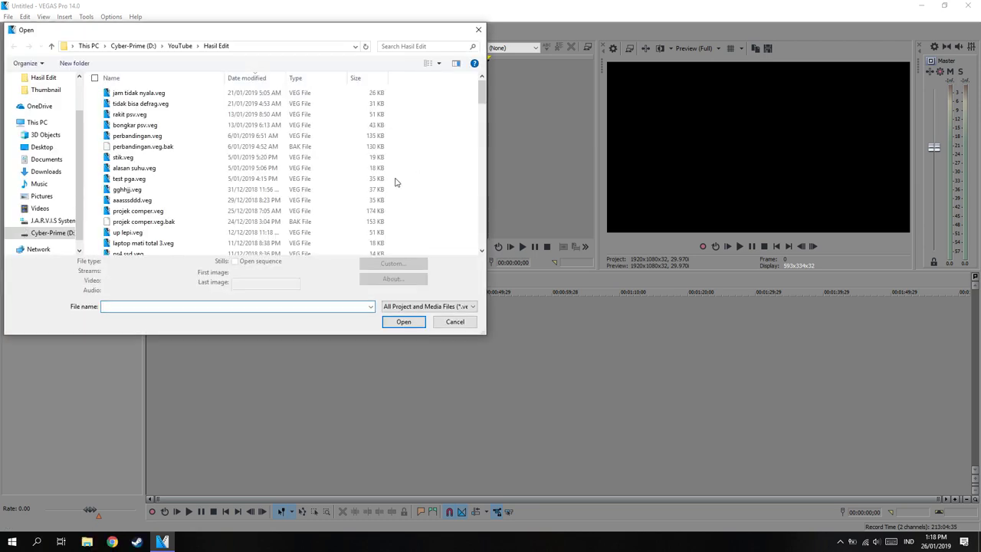
{"action": "left_click", "coordinate": [54, 233]}
{"action": "double_click", "coordinate": [312, 135]}
{"action": "scroll", "coordinate": [285, 160], "scroll_direction": "down", "scroll_amount": 1}
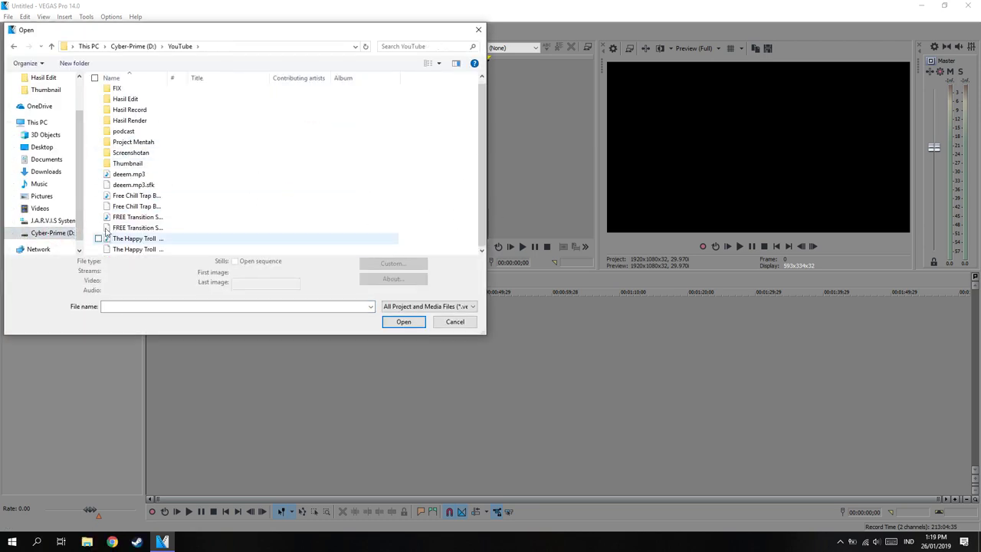
{"action": "left_click", "coordinate": [97, 239]}
{"action": "left_click", "coordinate": [98, 195]}
{"action": "left_click", "coordinate": [403, 331]}
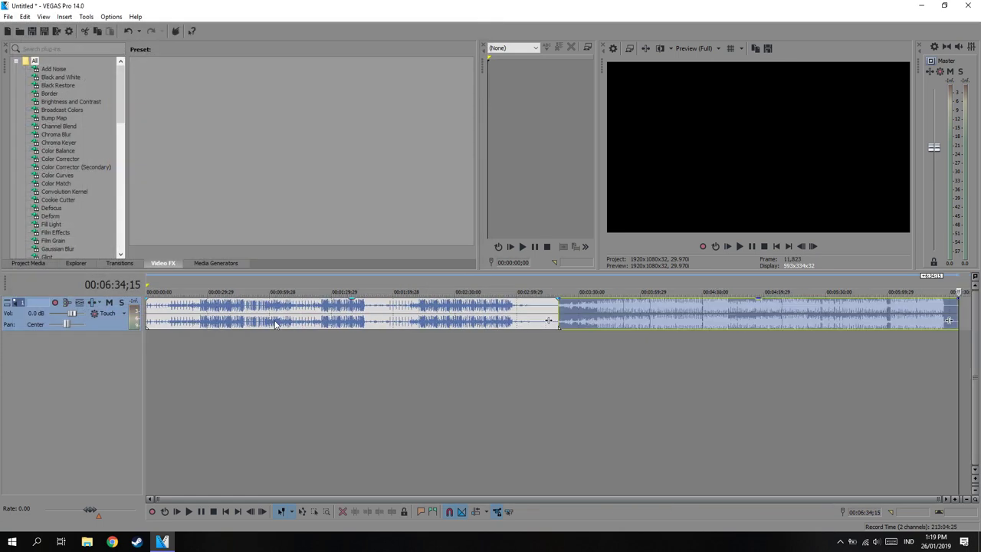
- Preview the songs by moving the cursor through both clips and playing the first
{"action": "left_click", "coordinate": [285, 315]}
{"action": "left_click", "coordinate": [470, 311]}
{"action": "left_click", "coordinate": [603, 317]}
{"action": "left_click", "coordinate": [736, 322]}
{"action": "left_click", "coordinate": [896, 308]}
{"action": "left_click", "coordinate": [175, 321]}
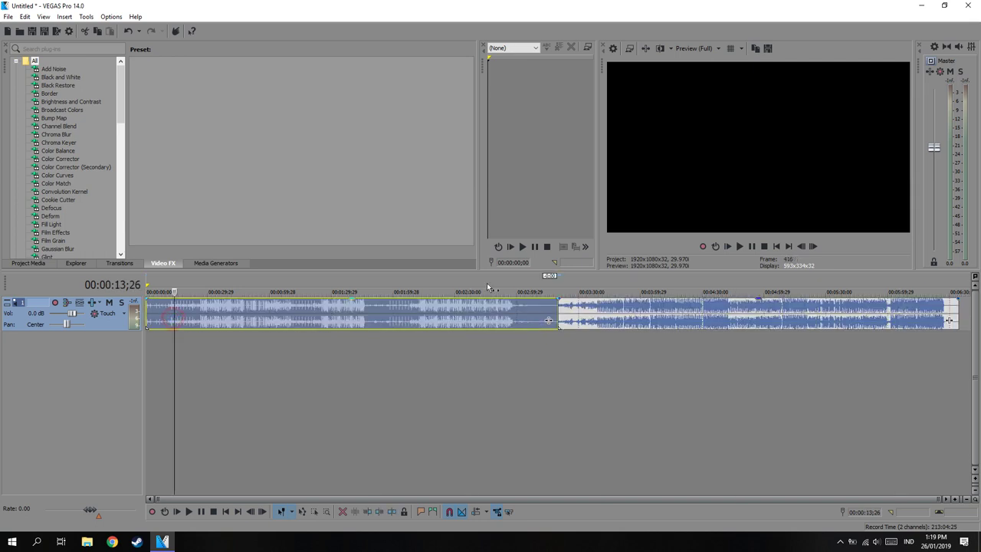
{"action": "left_click", "coordinate": [739, 246]}
{"action": "left_click", "coordinate": [752, 247]}
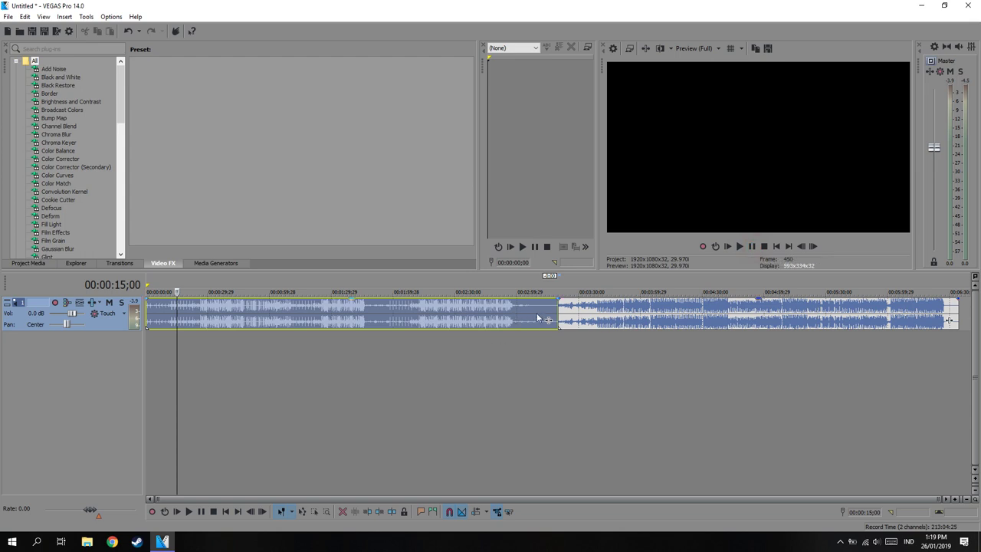
- Trim away the first song's start before the cut point at 00:01:24;16
{"action": "left_click", "coordinate": [194, 320]}
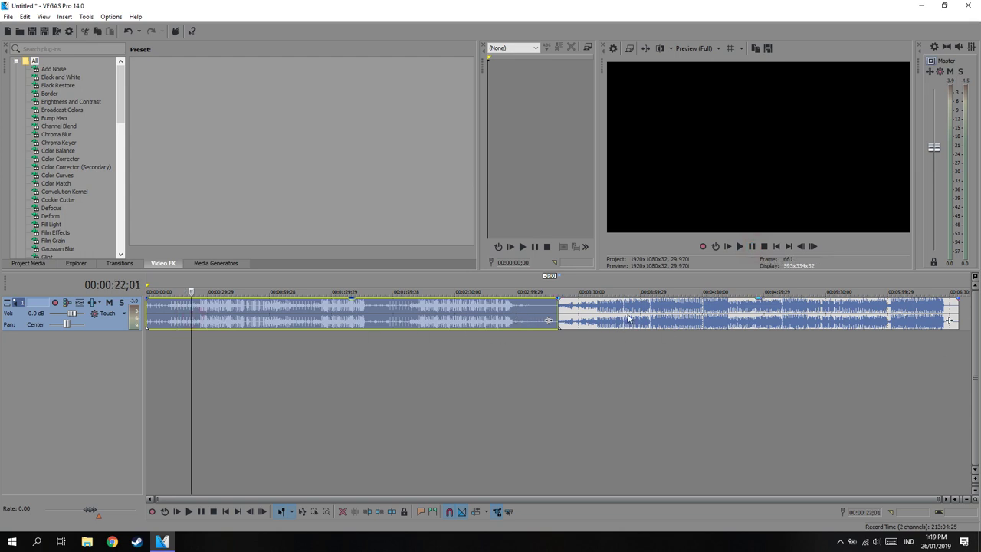
{"action": "left_click", "coordinate": [625, 318]}
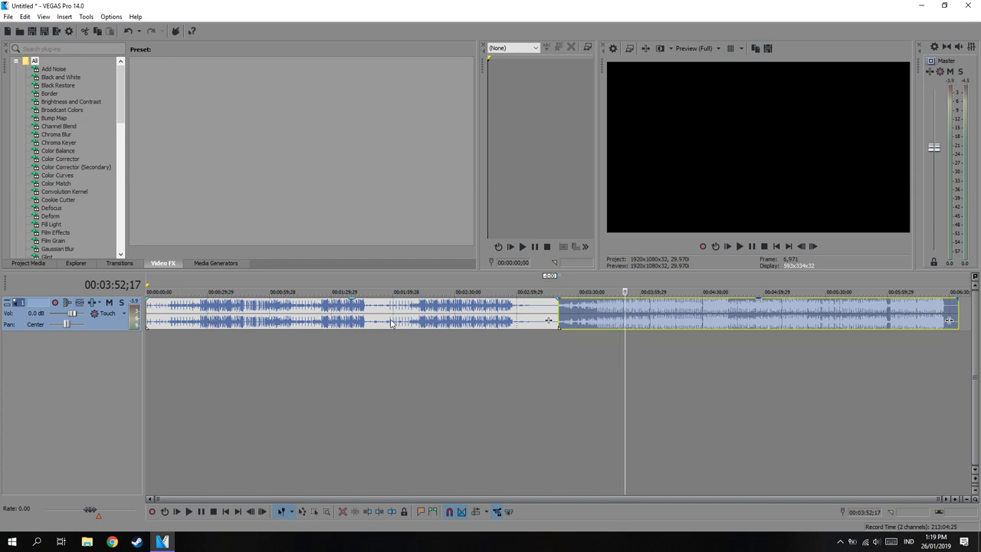
{"action": "left_click", "coordinate": [322, 320]}
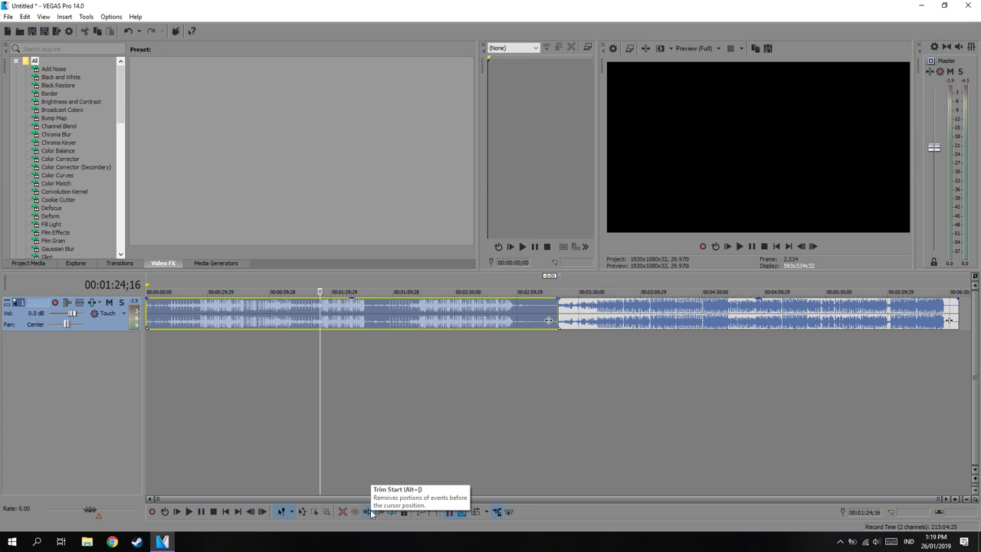
{"action": "left_click", "coordinate": [370, 510]}
- Move the first song to the timeline start and trim its end at 00:00:22;24
{"action": "left_click_drag", "start_coordinate": [354, 322], "coordinate": [80, 310]}
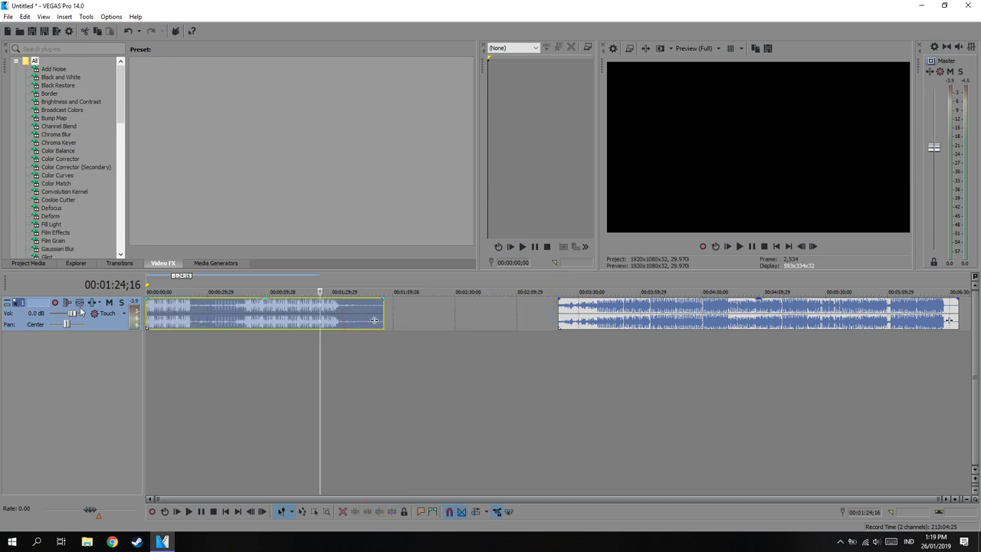
{"action": "left_click", "coordinate": [192, 317]}
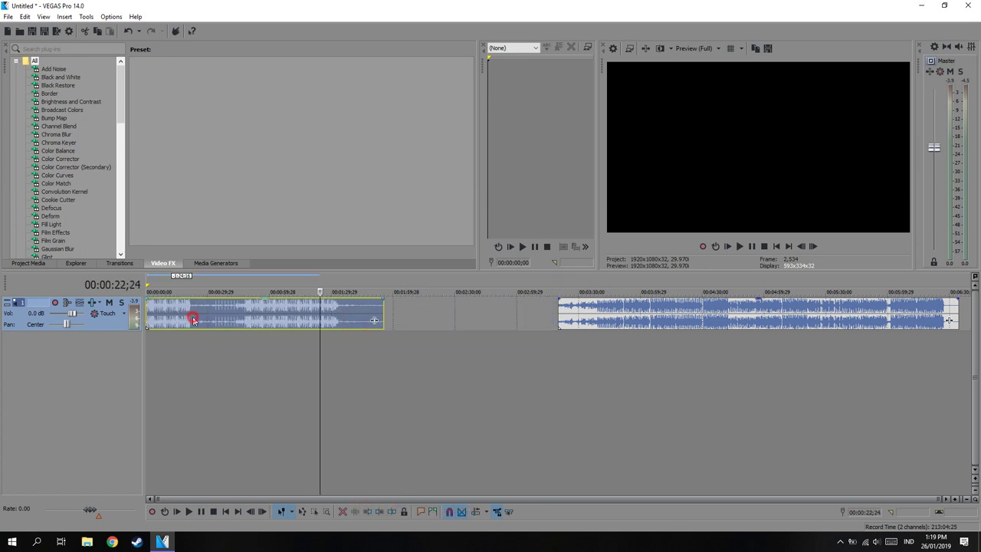
{"action": "left_click", "coordinate": [379, 511]}
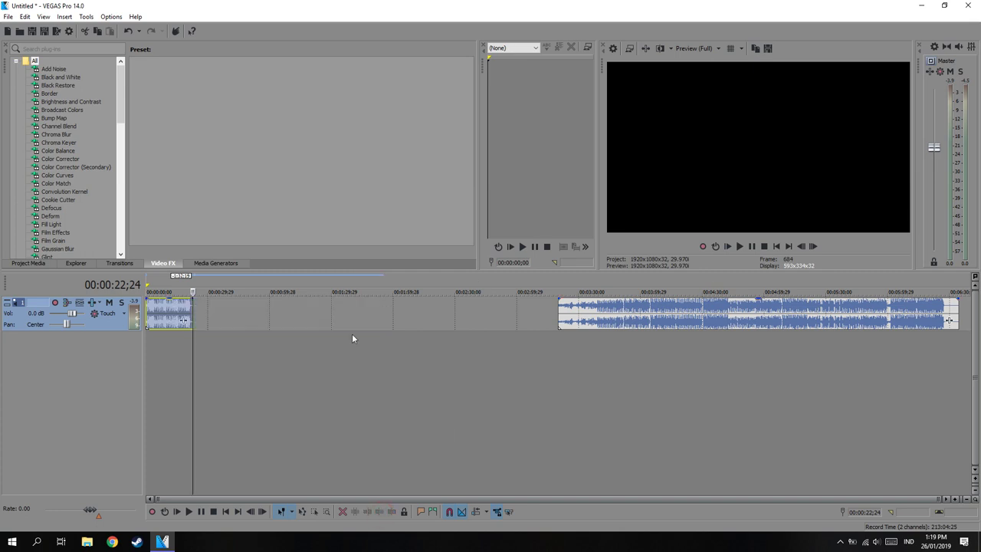
- Trim the second song's start at 00:02:42;27 and place it after the first song
{"action": "left_click_drag", "start_coordinate": [745, 316], "coordinate": [338, 316]}
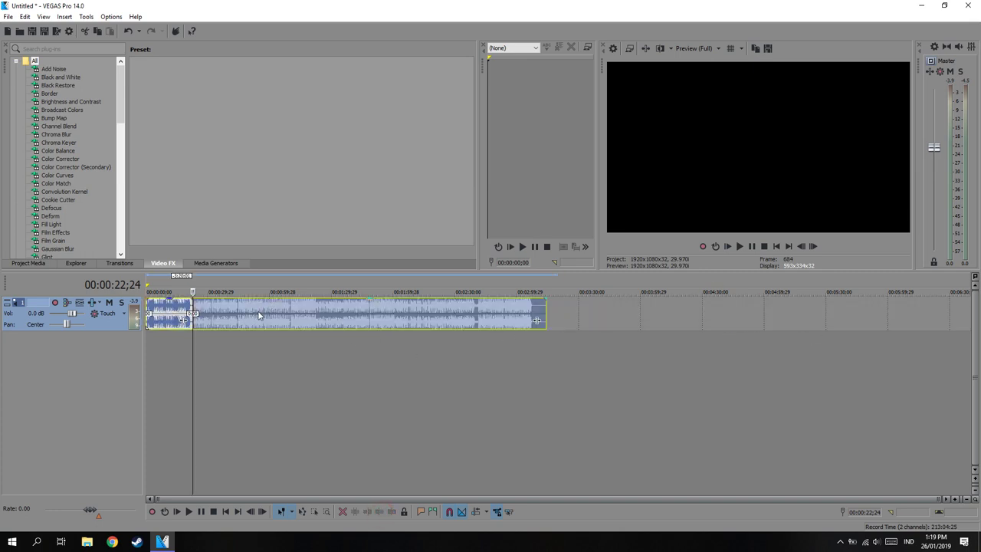
{"action": "left_click", "coordinate": [482, 317]}
{"action": "left_click", "coordinate": [367, 511]}
{"action": "left_click_drag", "start_coordinate": [517, 327], "coordinate": [228, 313]}
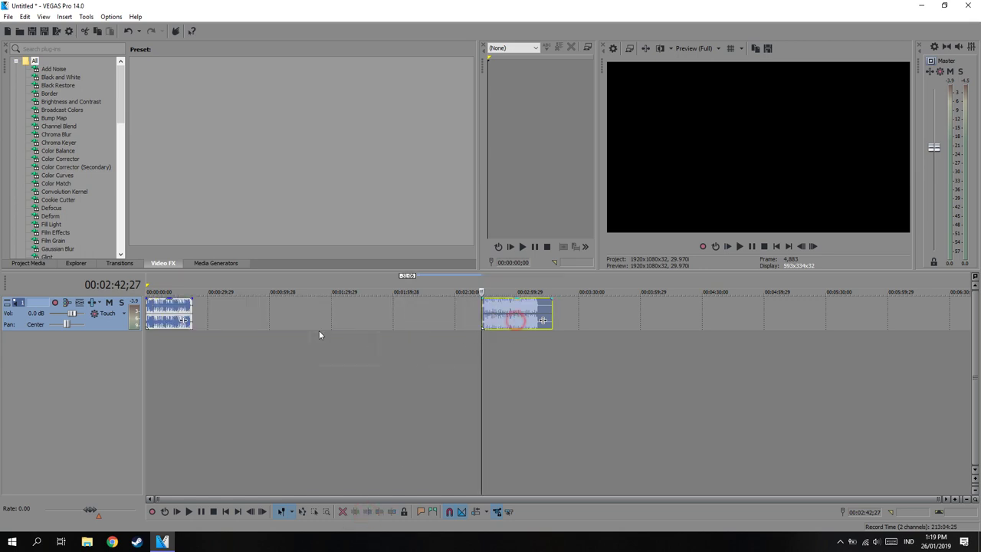
- Play back the join between the two songs, then move the excerpts apart
{"action": "left_click", "coordinate": [741, 246]}
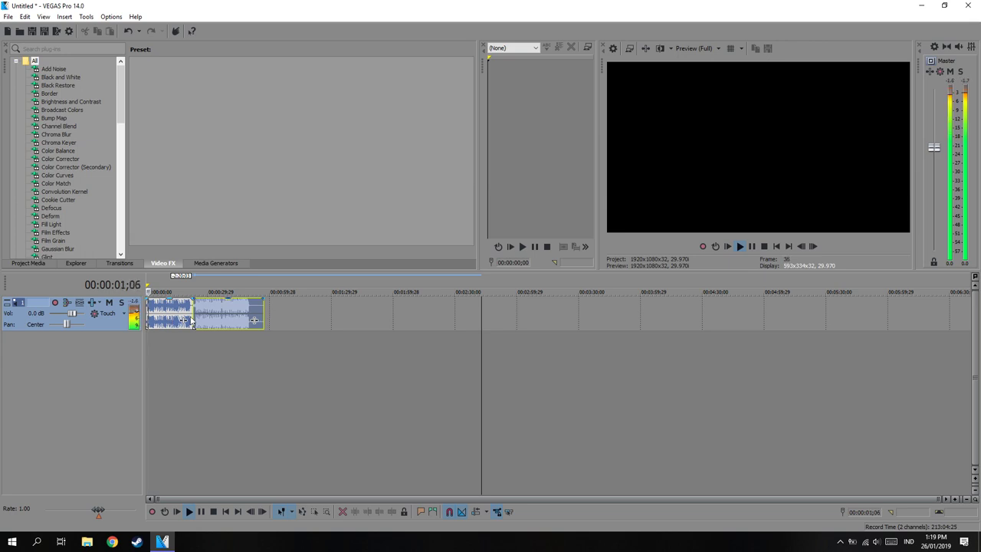
{"action": "left_click", "coordinate": [191, 320]}
{"action": "left_click", "coordinate": [743, 247]}
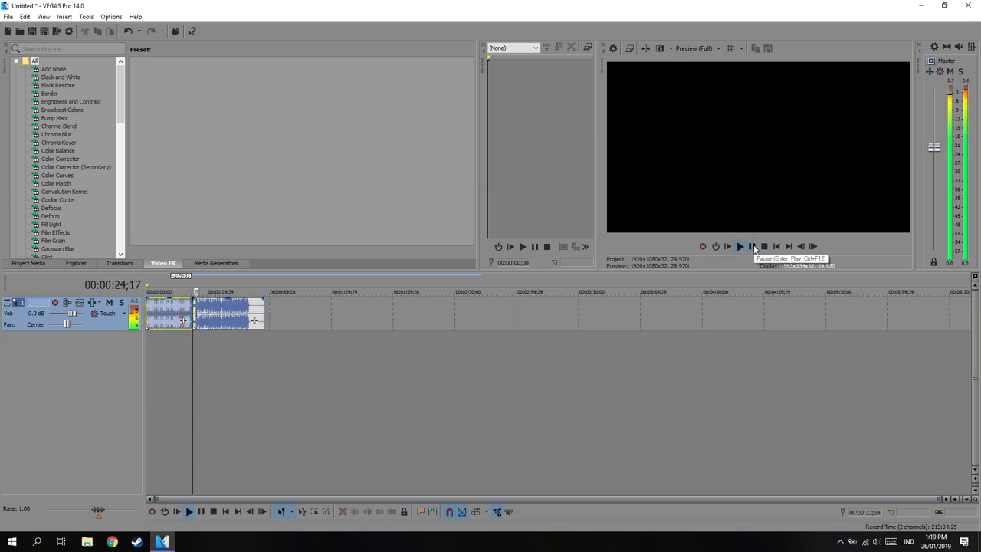
{"action": "left_click", "coordinate": [752, 247]}
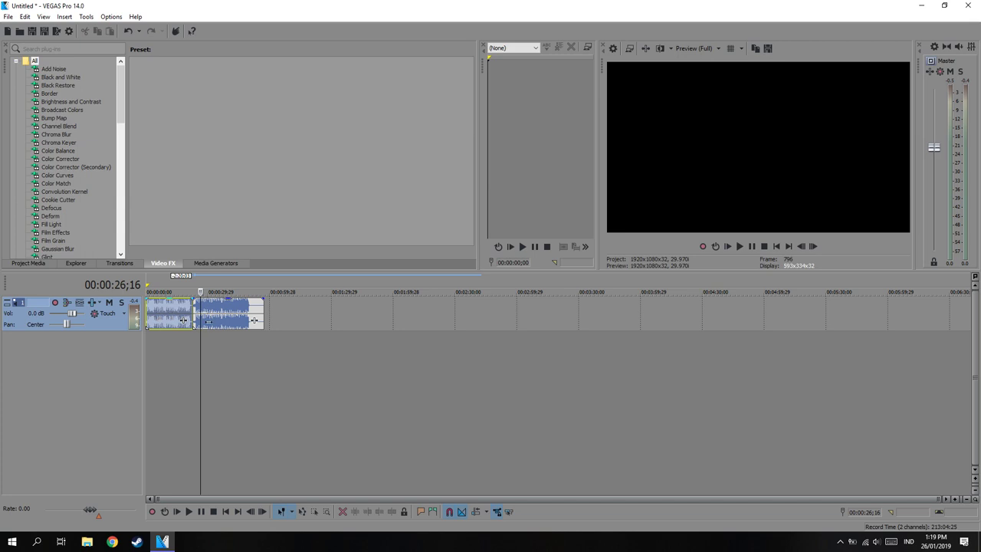
{"action": "mouse_move", "coordinate": [253, 319]}
{"action": "left_mouse_down"}
{"action": "mouse_move", "coordinate": [206, 319]}
{"action": "mouse_move", "coordinate": [349, 318]}
{"action": "left_mouse_up"}
- Reposition both excerpts at the track start, adjusting the first excerpt's end
{"action": "left_click_drag", "start_coordinate": [182, 314], "coordinate": [238, 314]}
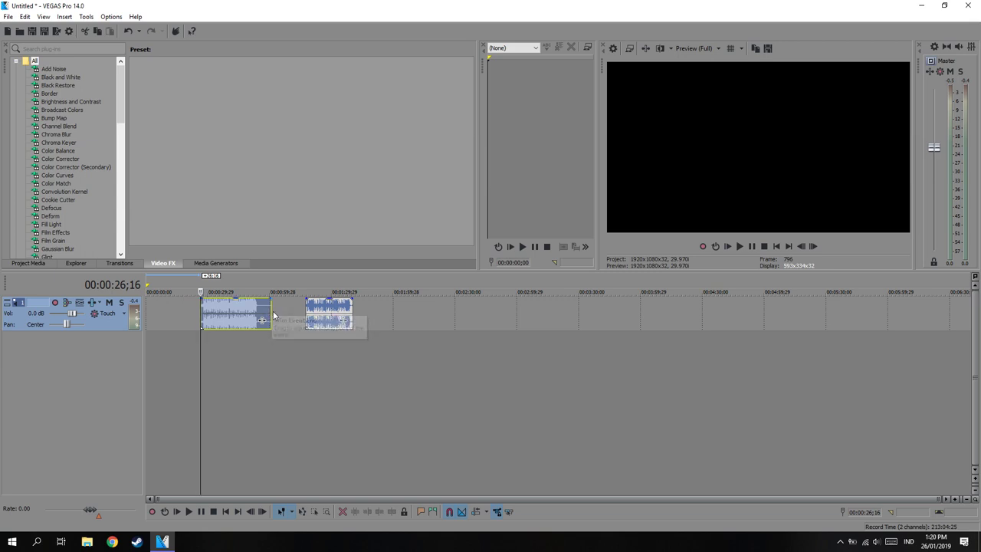
{"action": "mouse_move", "coordinate": [270, 312]}
{"action": "left_mouse_down"}
{"action": "mouse_move", "coordinate": [288, 313]}
{"action": "mouse_move", "coordinate": [262, 322]}
{"action": "left_mouse_up"}
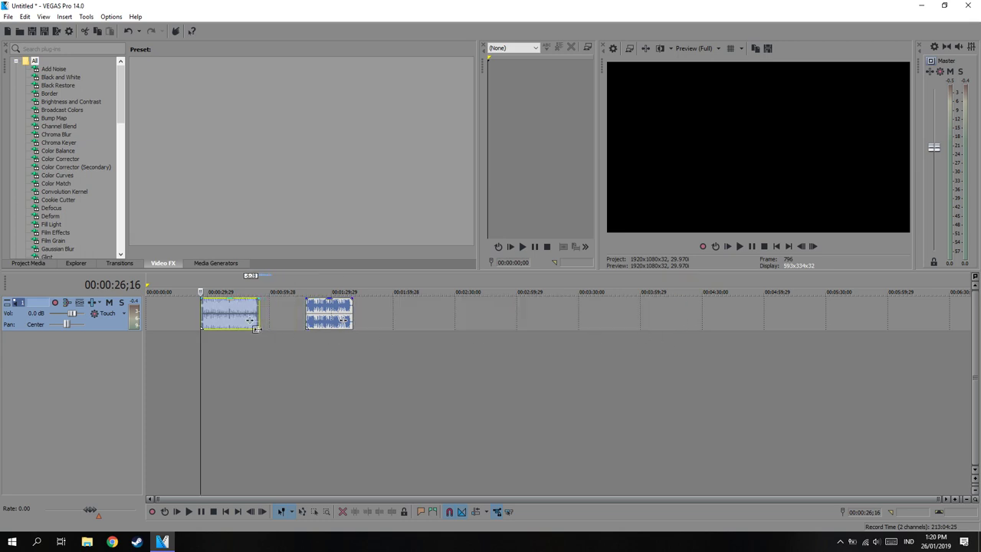
{"action": "left_click_drag", "start_coordinate": [264, 328], "coordinate": [249, 313]}
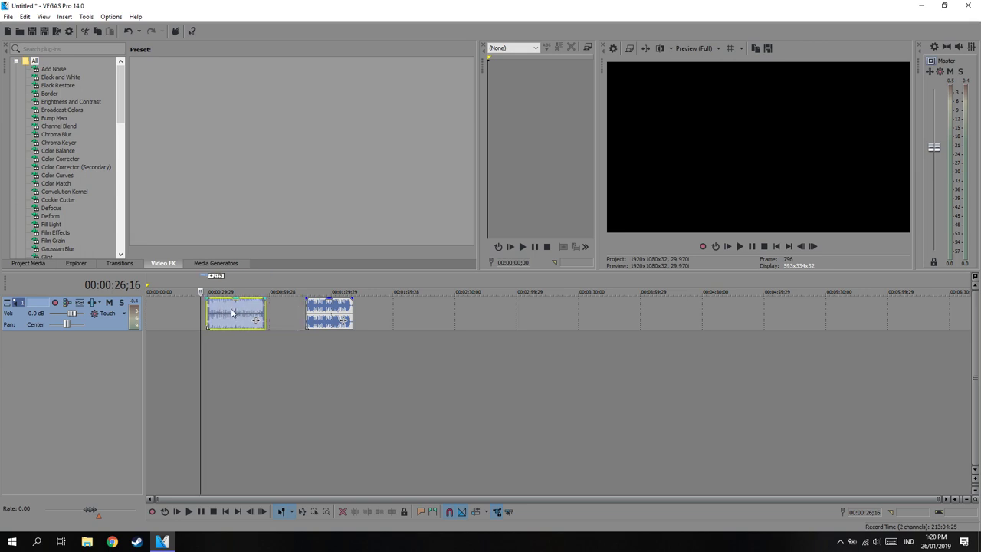
{"action": "left_click_drag", "start_coordinate": [328, 312], "coordinate": [150, 328]}
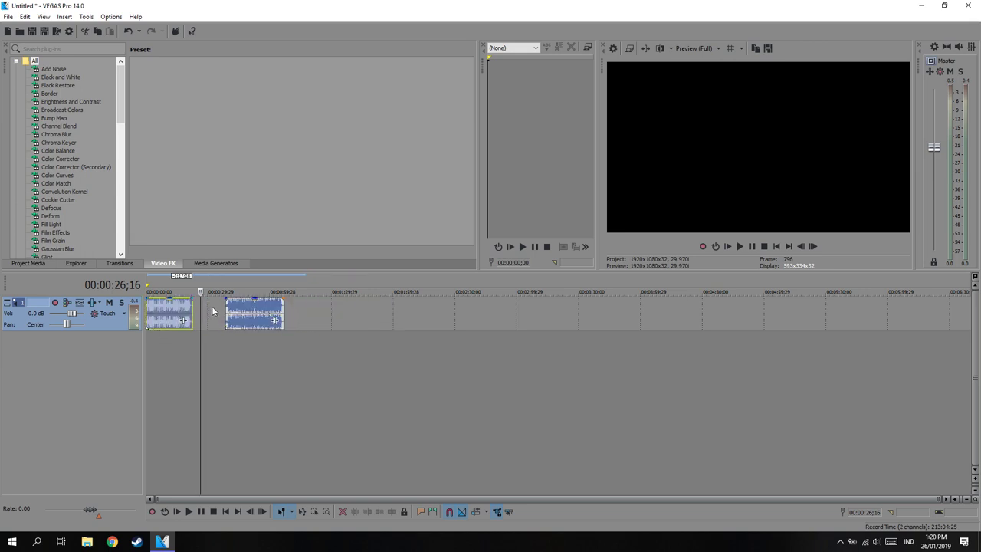
{"action": "left_click_drag", "start_coordinate": [246, 318], "coordinate": [212, 318]}
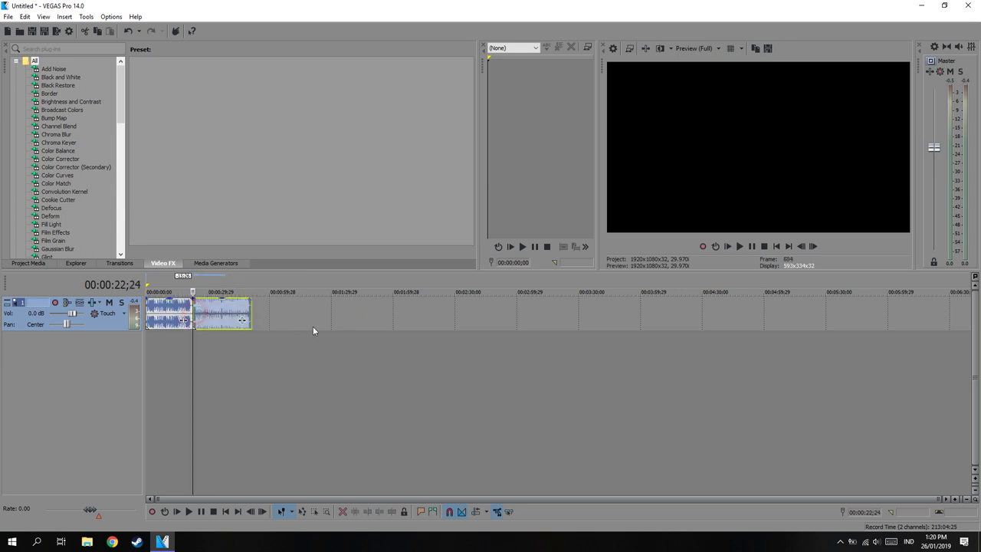
- Shift the second song right, preview the join, then slide it back against the first
{"action": "scroll", "coordinate": [313, 330], "scroll_direction": "up", "scroll_amount": 10}
{"action": "mouse_move", "coordinate": [572, 317]}
{"action": "left_mouse_down"}
{"action": "mouse_move", "coordinate": [738, 326]}
{"action": "mouse_move", "coordinate": [660, 374]}
{"action": "left_mouse_up"}
{"action": "scroll", "coordinate": [437, 338], "scroll_direction": "down", "scroll_amount": 10}
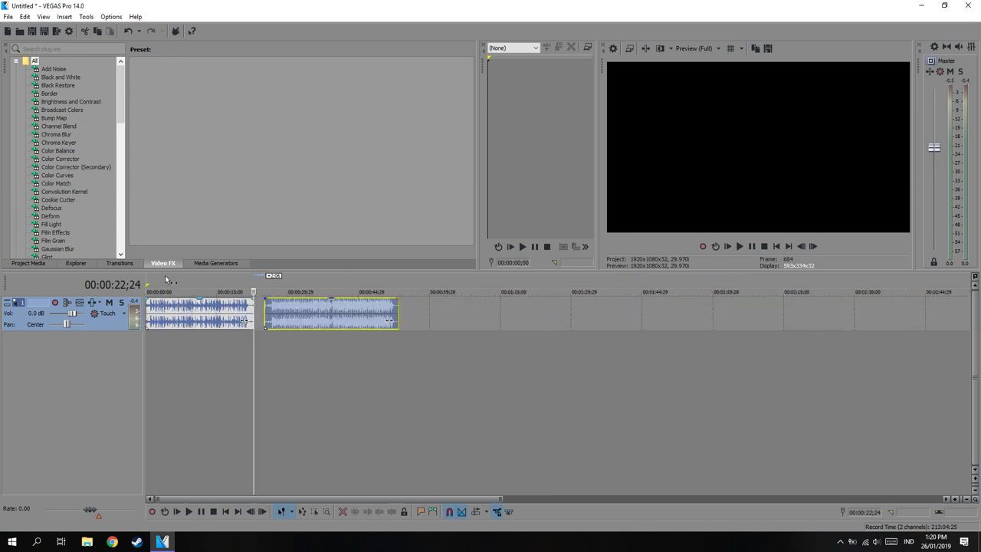
{"action": "left_click", "coordinate": [240, 314]}
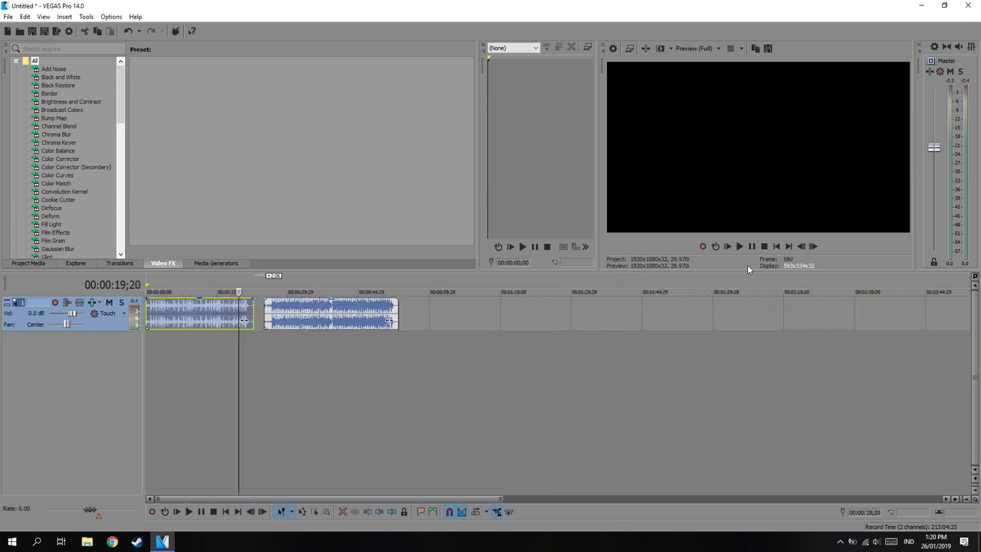
{"action": "left_click", "coordinate": [738, 246]}
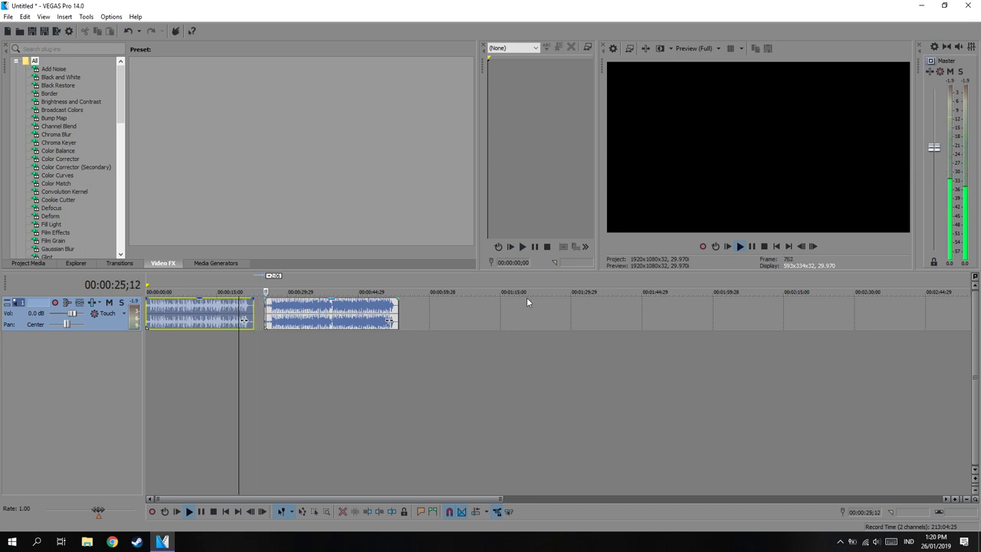
{"action": "left_click", "coordinate": [752, 246]}
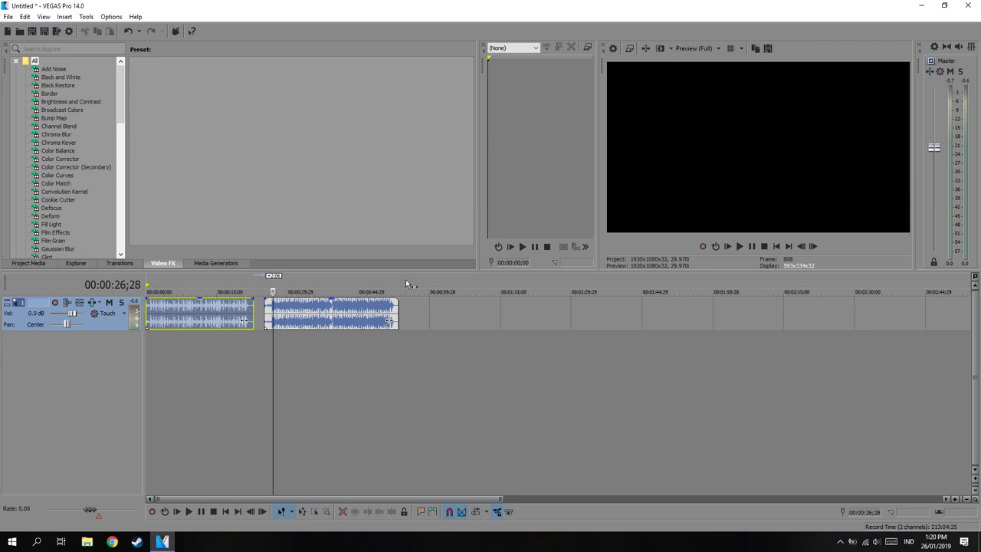
{"action": "left_click_drag", "start_coordinate": [276, 315], "coordinate": [267, 315]}
- Overlap the second song onto the first to create a crossfade and preview it
{"action": "left_click", "coordinate": [254, 314]}
{"action": "scroll", "coordinate": [254, 314], "scroll_direction": "up", "scroll_amount": 5}
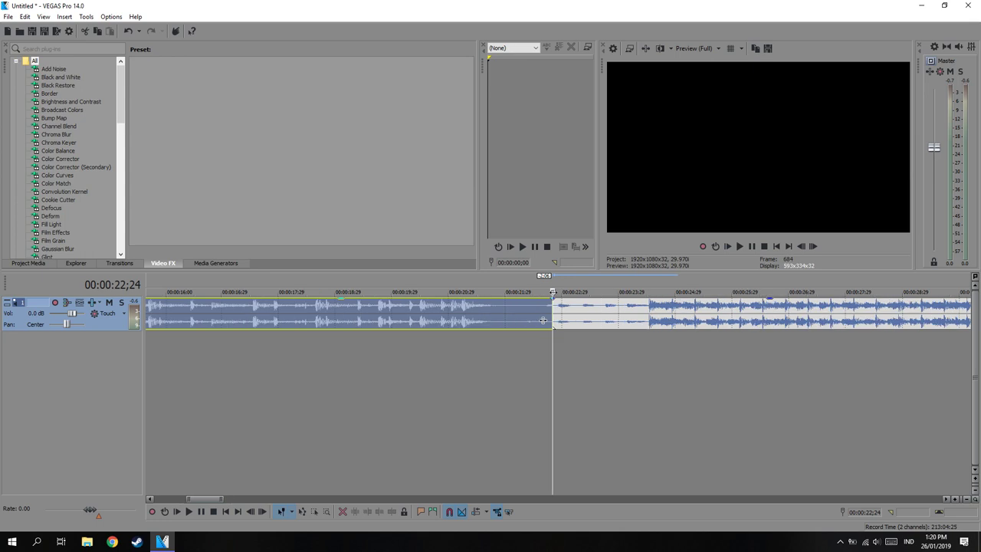
{"action": "left_click", "coordinate": [558, 311]}
{"action": "mouse_move", "coordinate": [553, 299]}
{"action": "left_mouse_down"}
{"action": "mouse_move", "coordinate": [519, 299]}
{"action": "mouse_move", "coordinate": [588, 301]}
{"action": "left_mouse_up"}
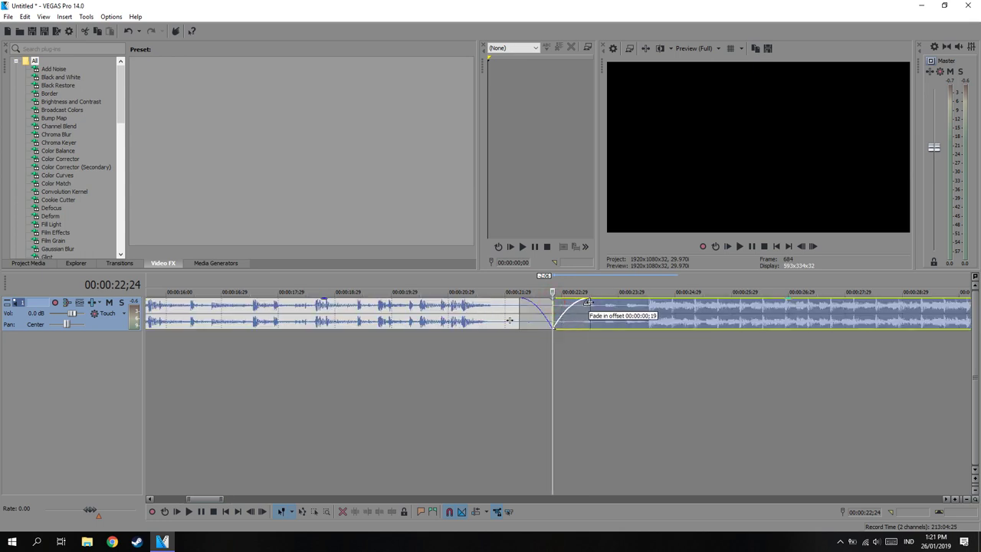
{"action": "left_click", "coordinate": [486, 311]}
{"action": "left_click", "coordinate": [740, 246]}
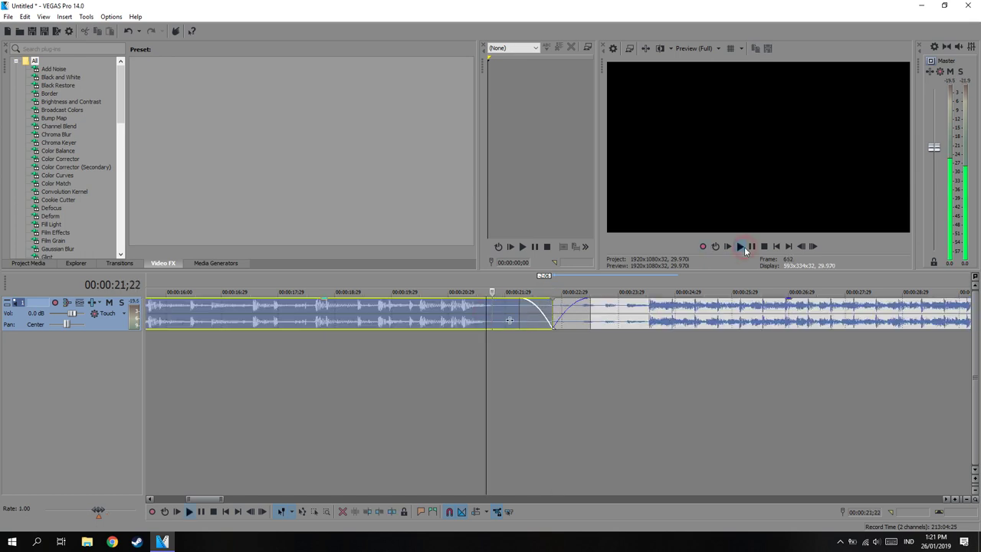
{"action": "left_click", "coordinate": [753, 247]}
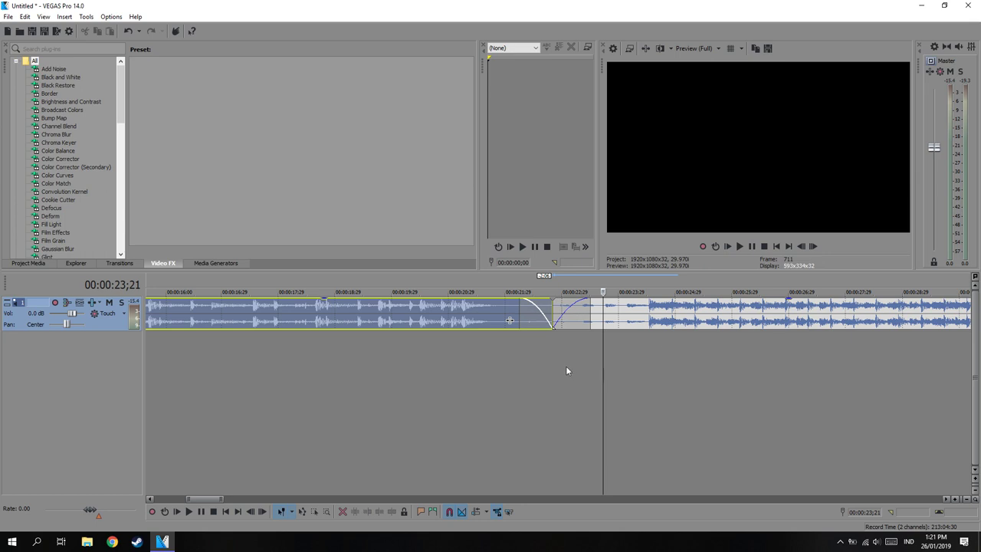
- Select the whole project, start to the second song's end, as a time selection
{"action": "scroll", "coordinate": [560, 360], "scroll_direction": "down", "scroll_amount": 10}
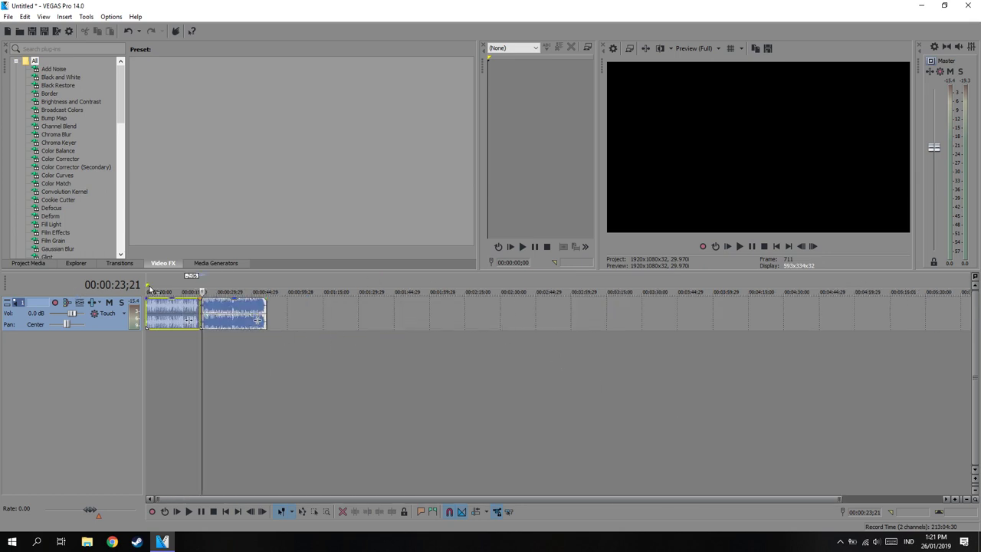
{"action": "left_click_drag", "start_coordinate": [147, 289], "coordinate": [267, 345]}
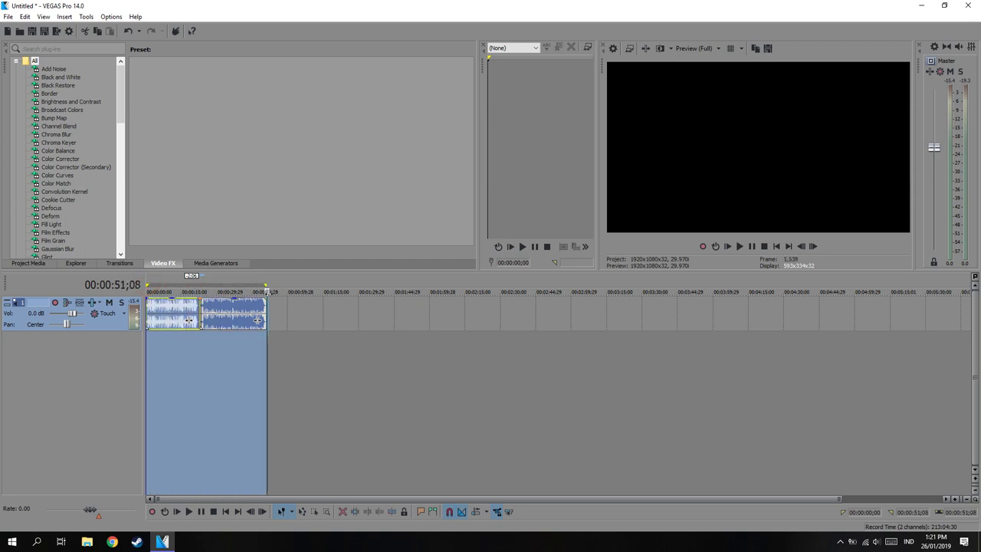
{"action": "scroll", "coordinate": [345, 392], "scroll_direction": "up", "scroll_amount": 5}
{"action": "scroll", "coordinate": [371, 337], "scroll_direction": "down", "scroll_amount": 3}
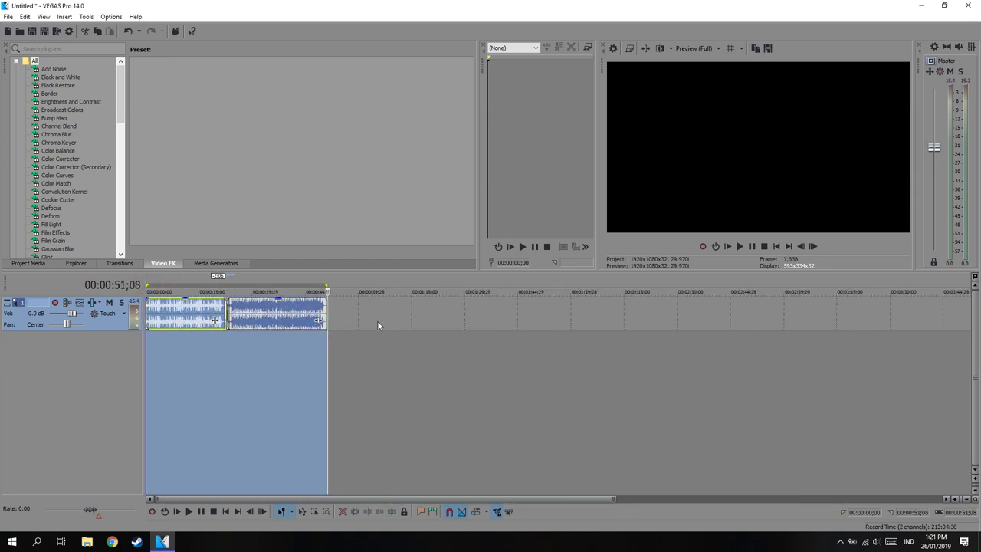
{"action": "left_click", "coordinate": [56, 32]}
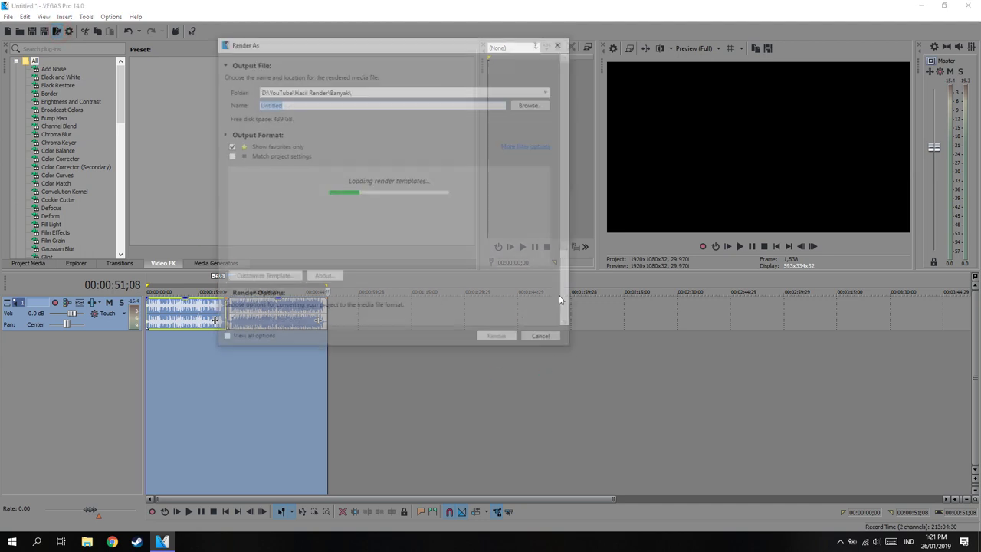
- Choose the MP3 Audio Highest Quality VBR Stereo Audio template, showing all formats
{"action": "left_click_drag", "start_coordinate": [335, 40], "coordinate": [498, 32]}
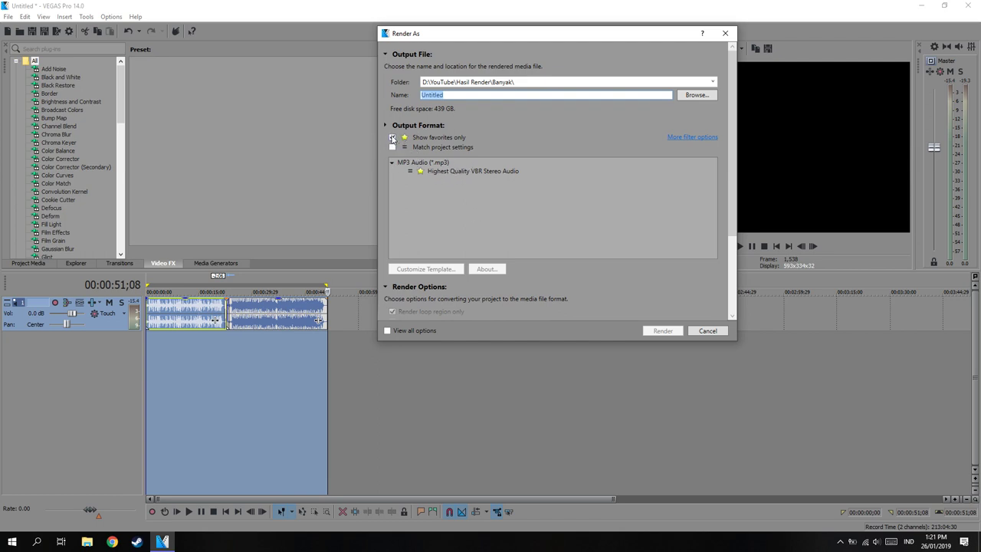
{"action": "left_click", "coordinate": [393, 138]}
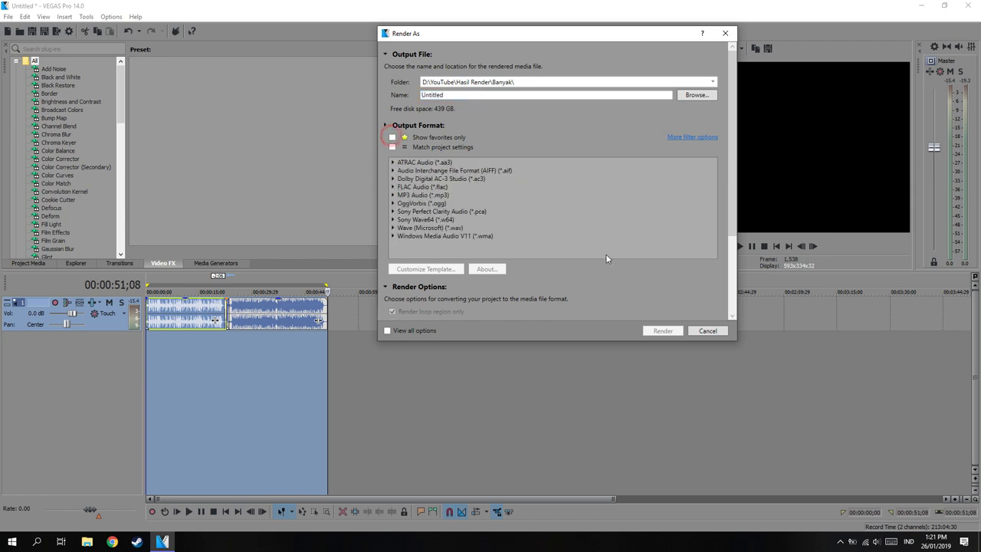
{"action": "left_click", "coordinate": [393, 196]}
{"action": "scroll", "coordinate": [558, 197], "scroll_direction": "down", "scroll_amount": 1}
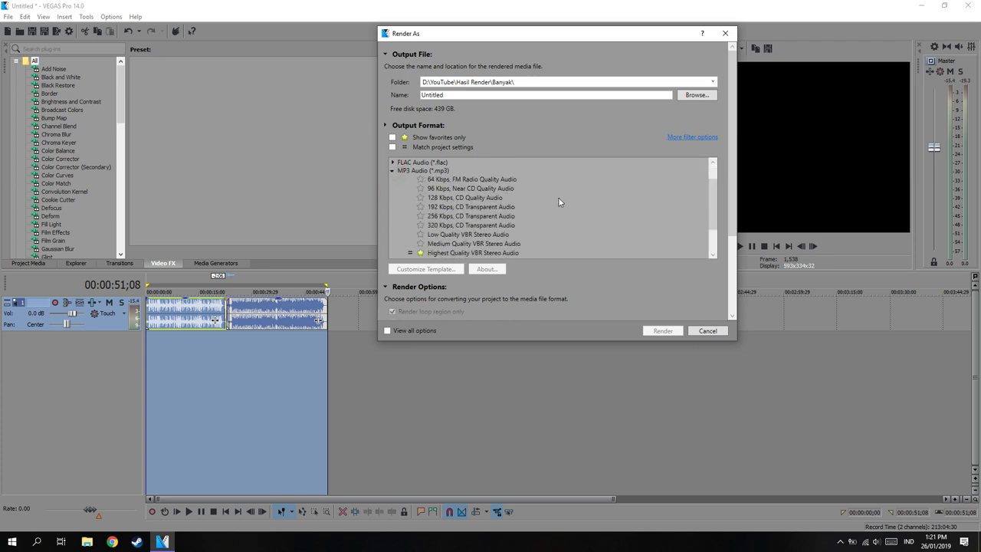
{"action": "scroll", "coordinate": [558, 197], "scroll_direction": "down", "scroll_amount": 1}
{"action": "left_click", "coordinate": [444, 214]}
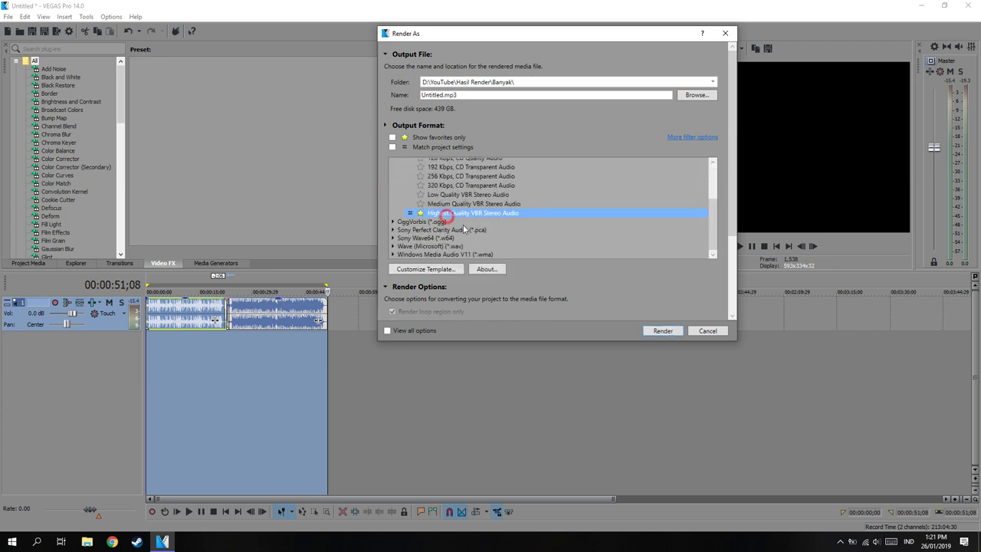
- Keep the output as Untitled.mp3 in D:\YouTube\Hasil Render\Banyak and render it
{"action": "double_click", "coordinate": [445, 97]}
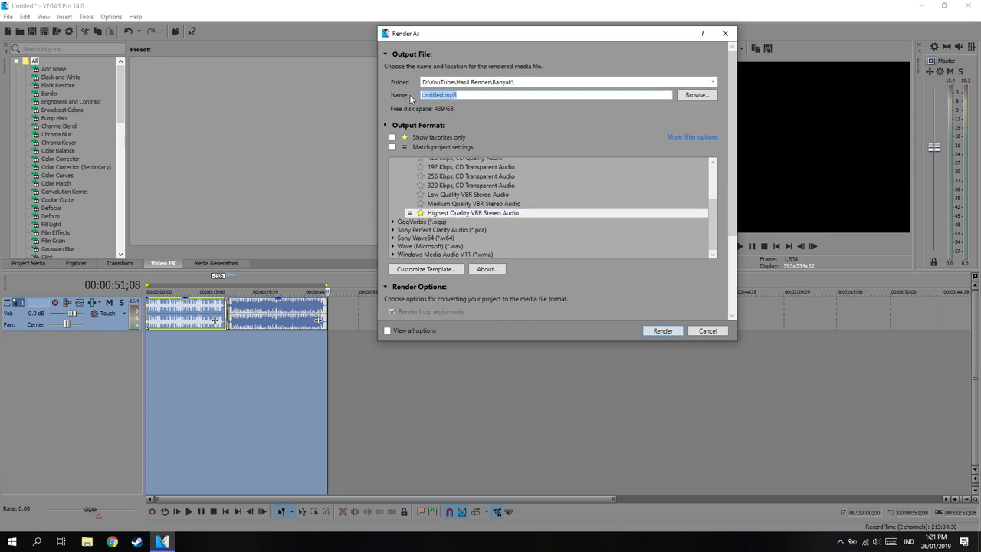
{"action": "left_click", "coordinate": [444, 95]}
{"action": "left_click", "coordinate": [543, 81]}
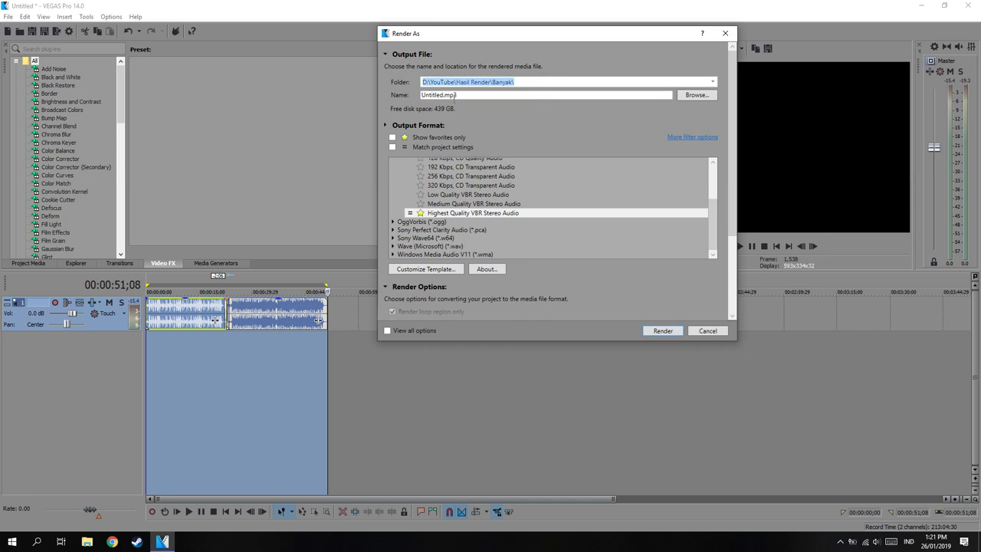
{"action": "left_click", "coordinate": [696, 94]}
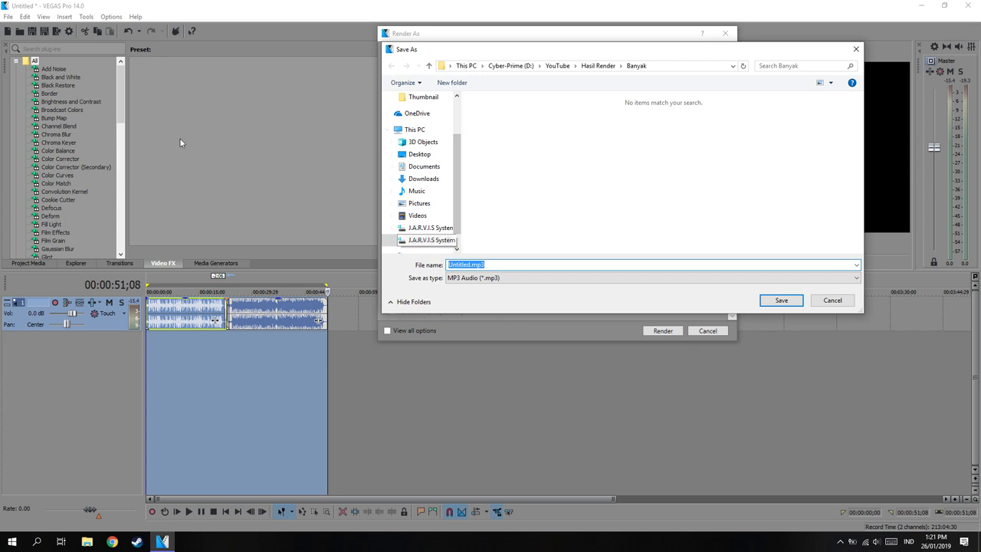
{"action": "left_click", "coordinate": [858, 49]}
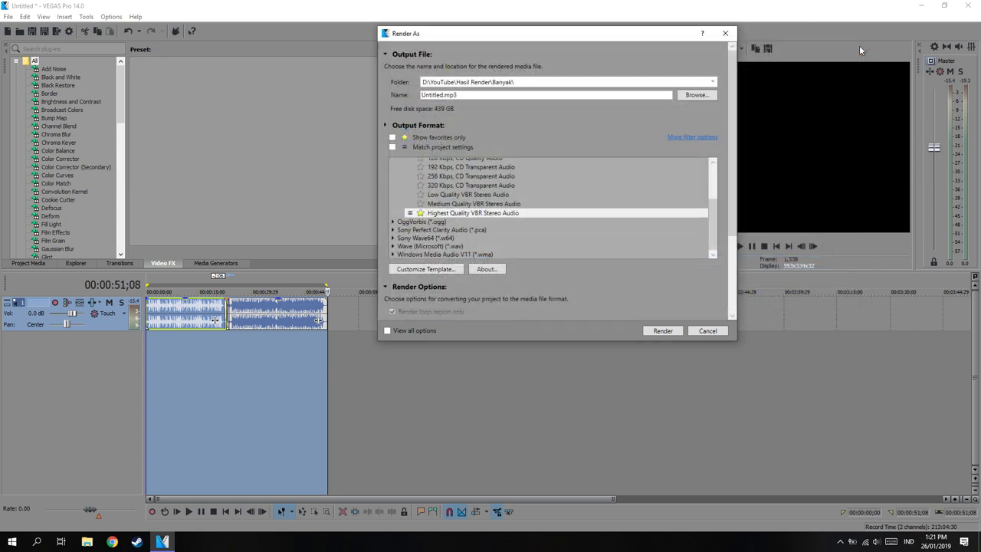
{"action": "left_click", "coordinate": [670, 332]}
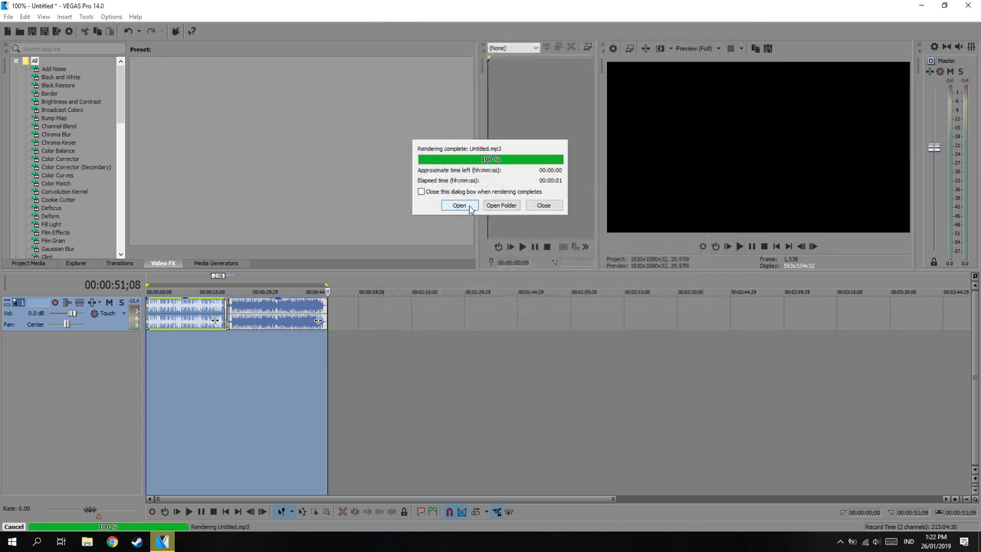
- Play the rendered Untitled.mp3 in Windows Media Player, then close the player
{"action": "left_click", "coordinate": [470, 206]}
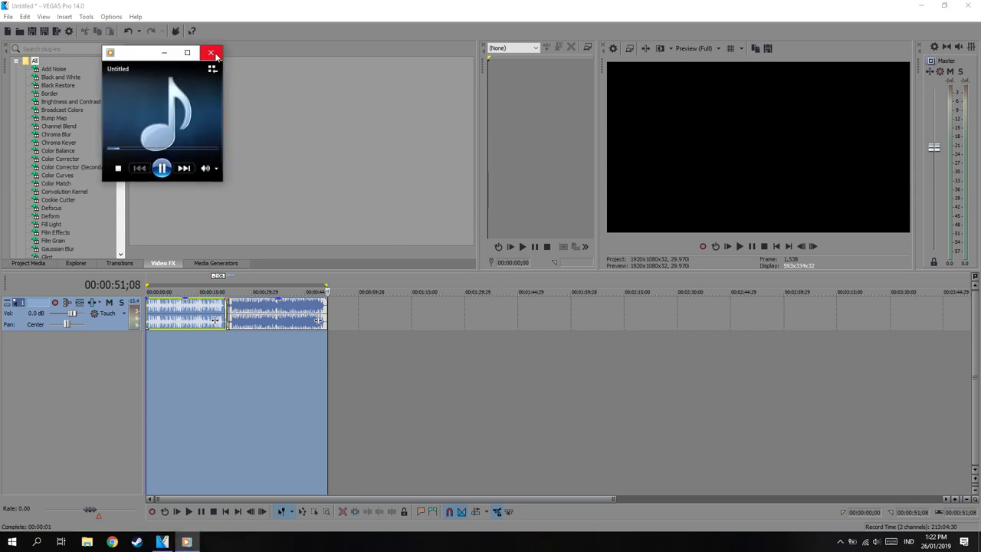
{"action": "left_click", "coordinate": [213, 54]}
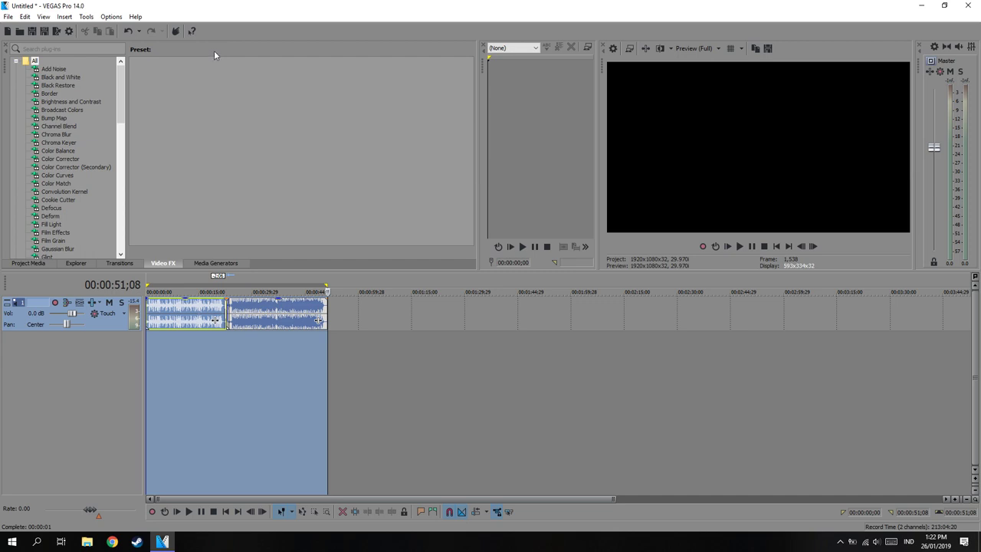